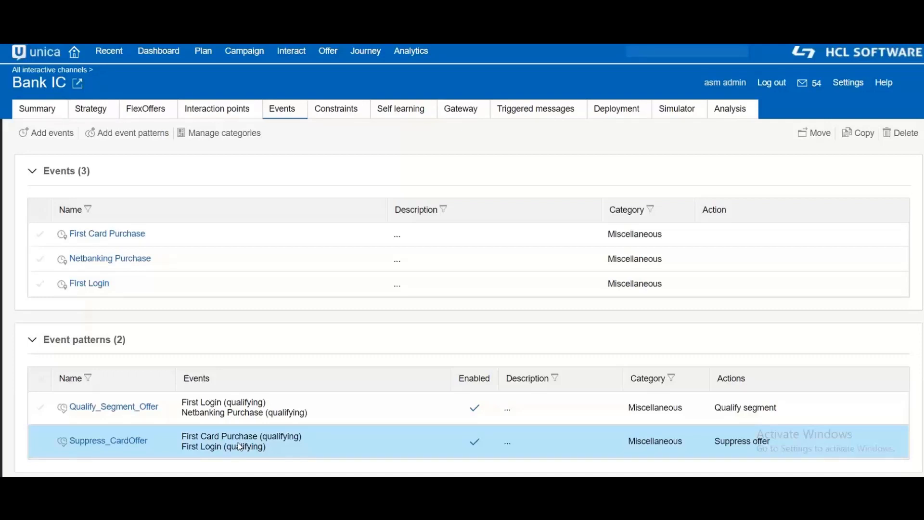
Open the Qualify_Segment_Offer event pattern from Bank IC's pattern list for editing.
left_click(217, 412)
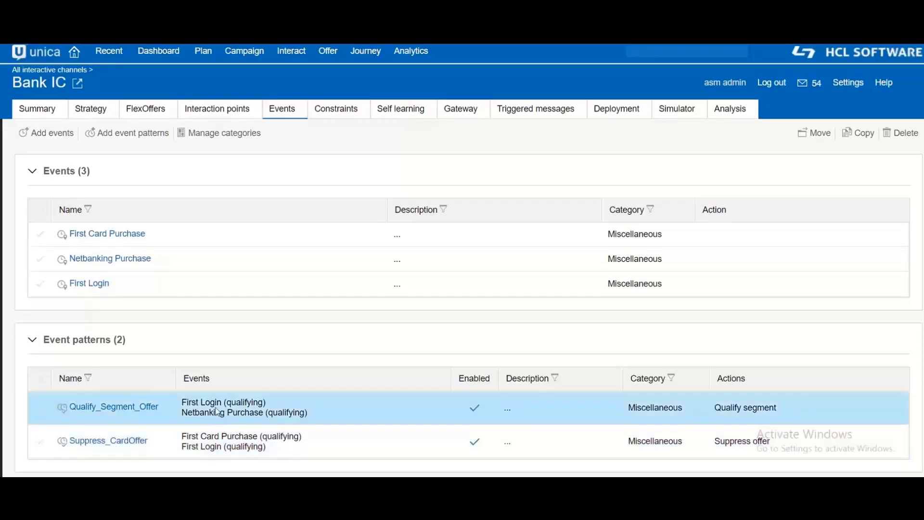
left_click(225, 439)
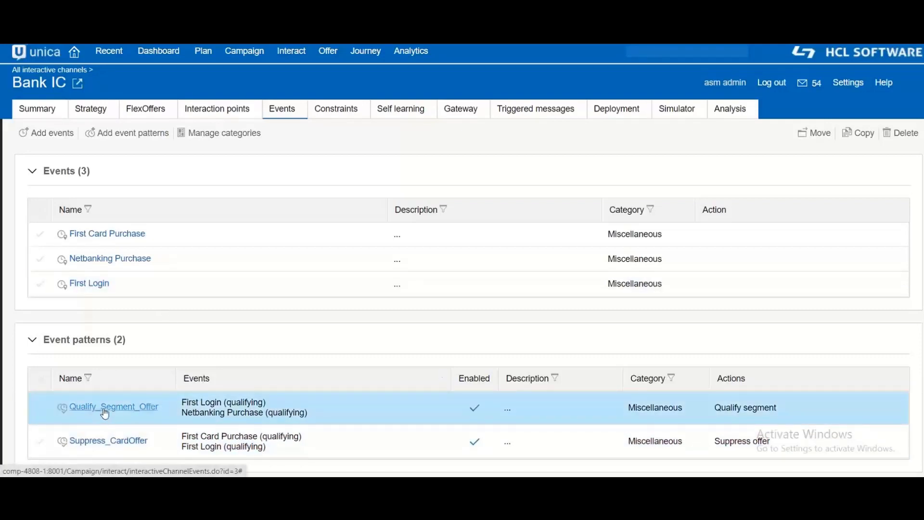
left_click(103, 409)
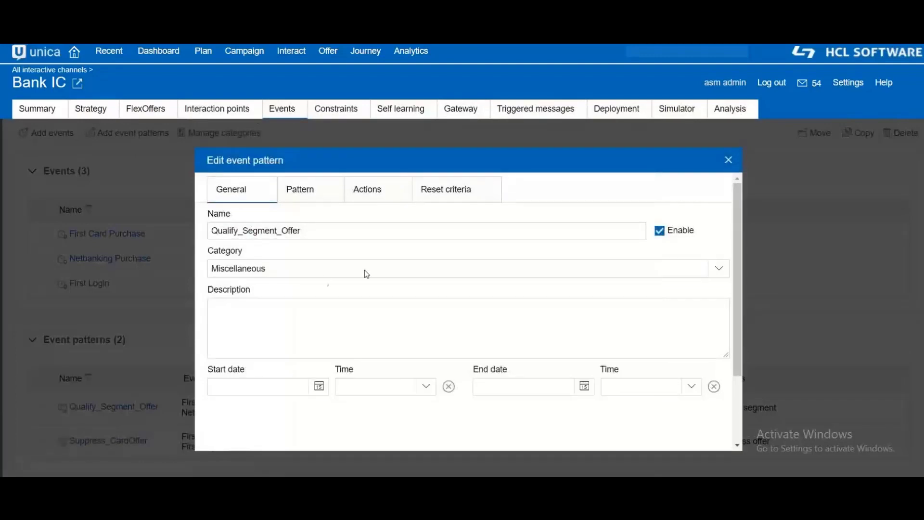
Review its First Login and Netbanking Purchase qualifying events, then its QualifySegment action.
left_click(312, 193)
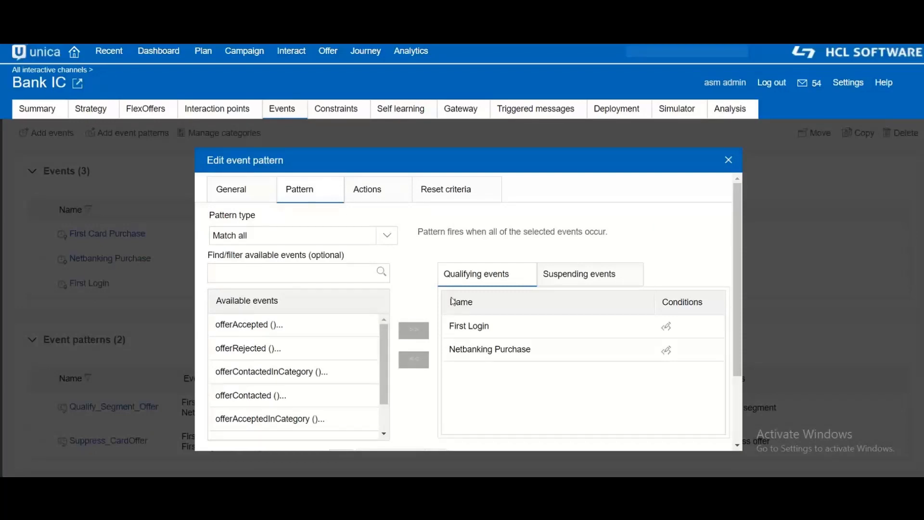
left_click(481, 329)
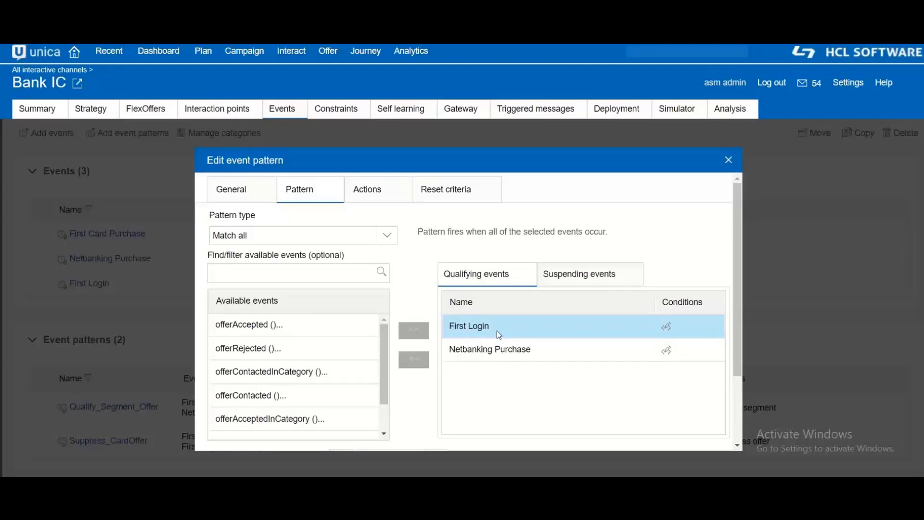
left_click(466, 352)
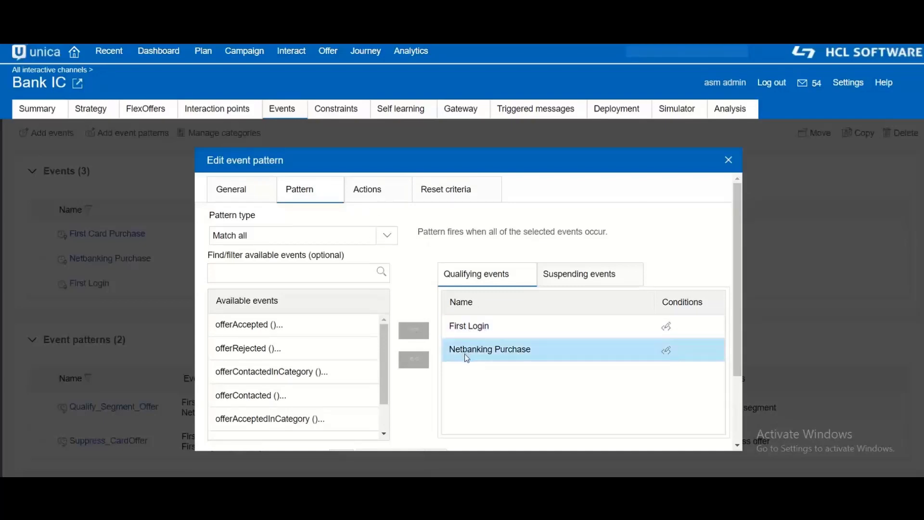
left_click(372, 198)
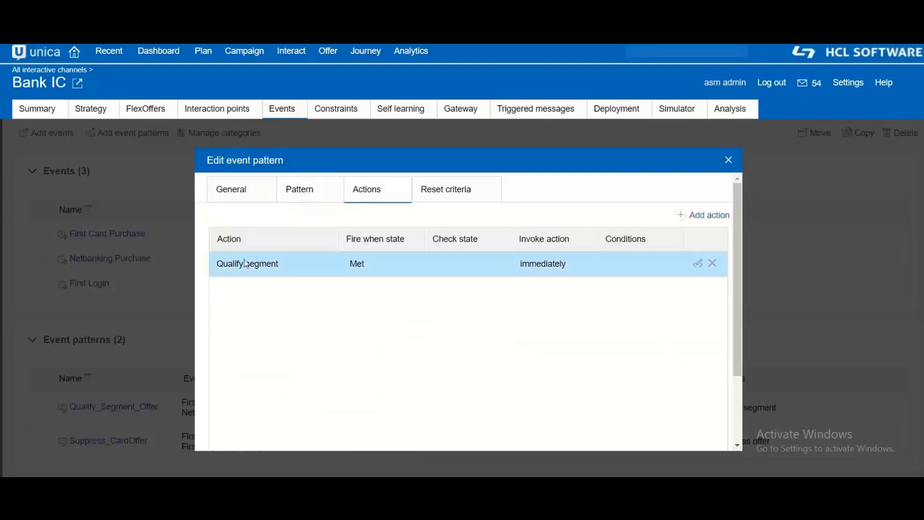
Confirm the Qualify segment action selects New Credit Card Segment, then exit both dialogs unsaved.
left_click(699, 264)
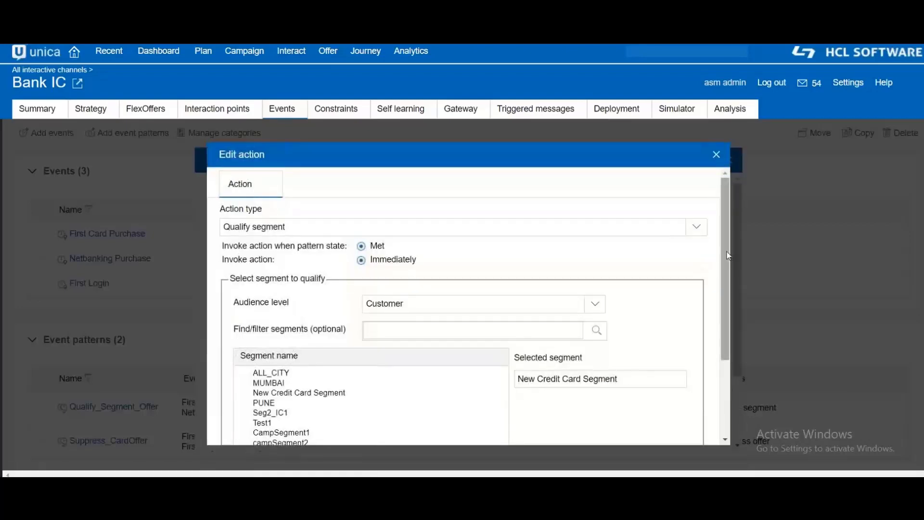
left_click_drag(726, 264, 732, 311)
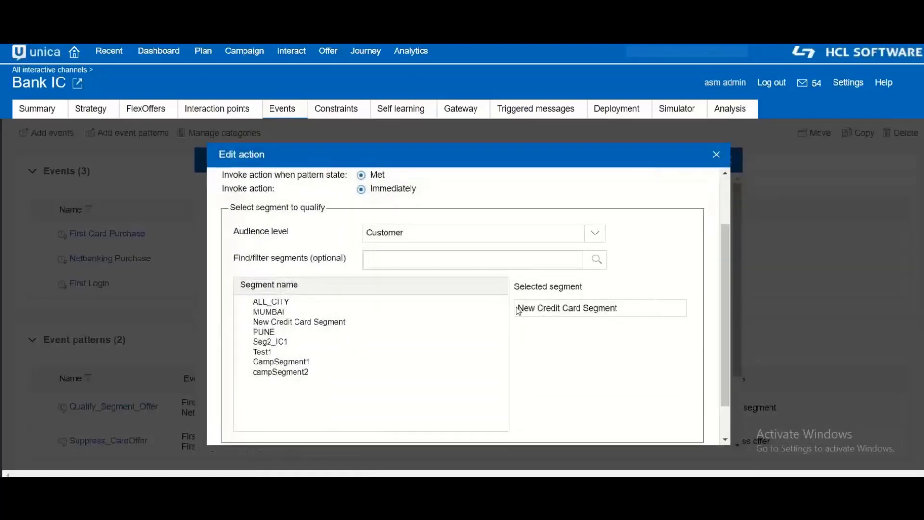
left_click_drag(519, 308, 628, 317)
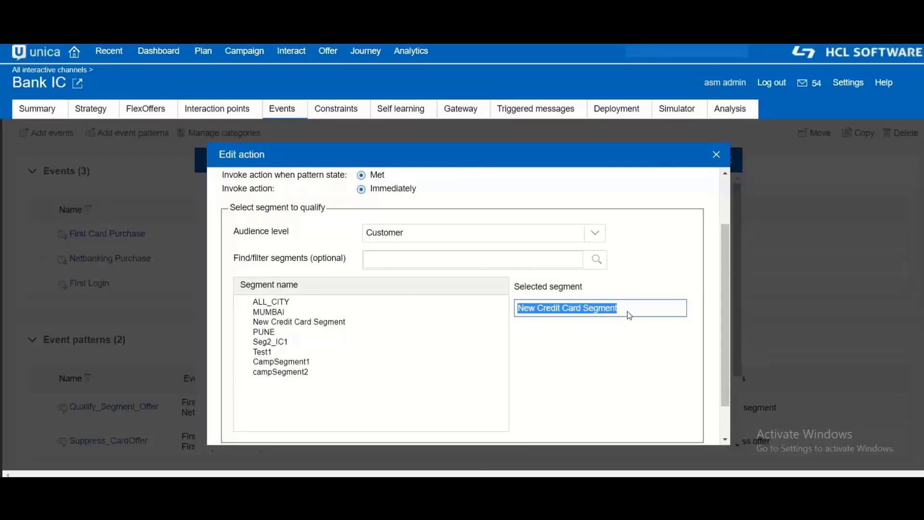
left_click_drag(729, 325, 730, 355)
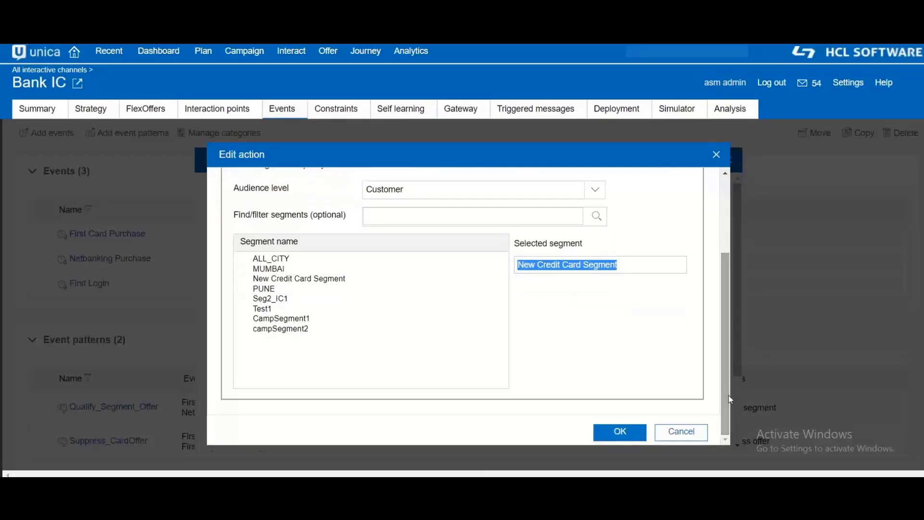
left_click(627, 264)
left_click_drag(628, 265, 520, 271)
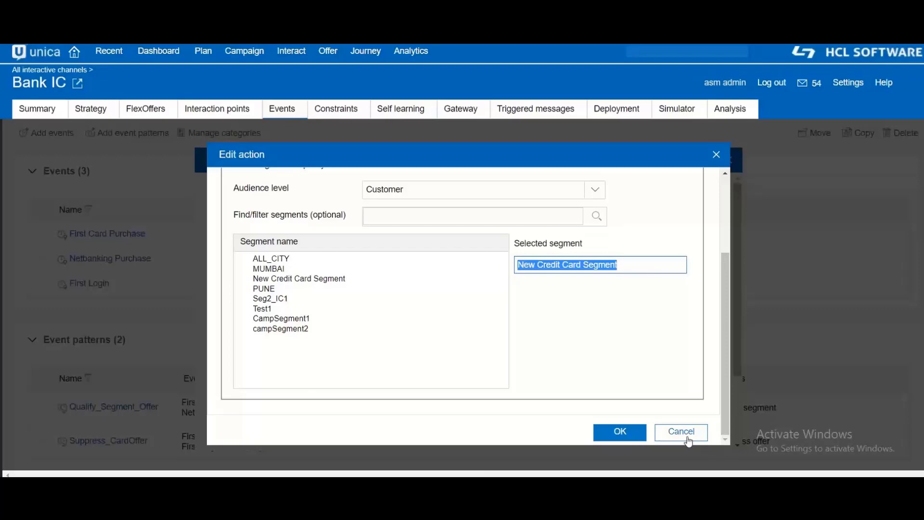
left_click(688, 442)
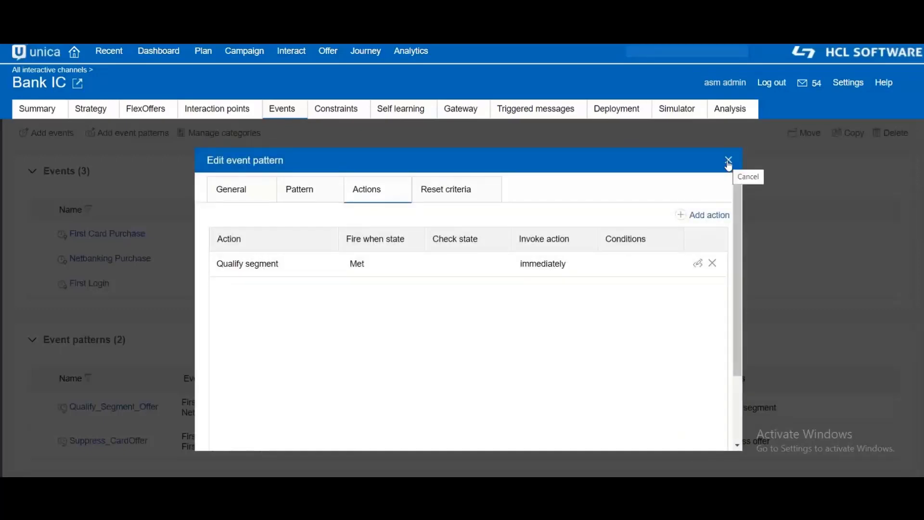
left_click(728, 162)
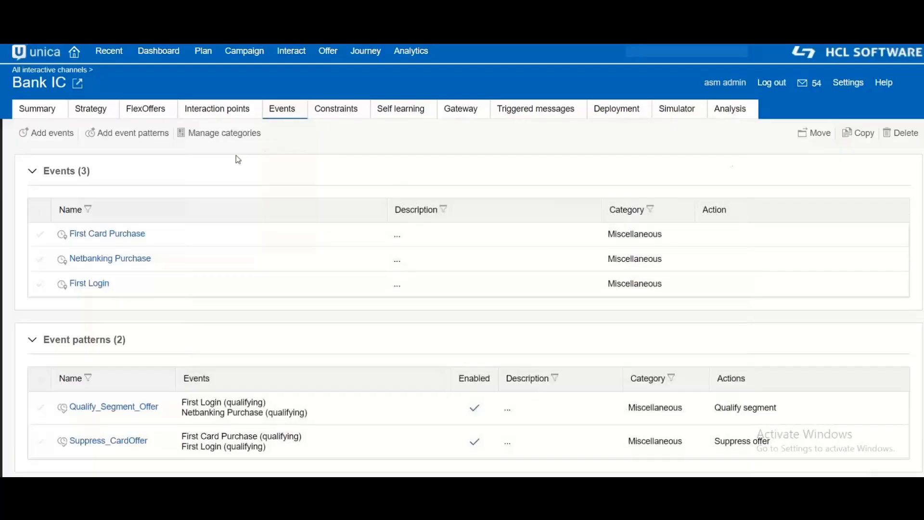
Highlight the Bank strategy rule pairing New Credit Card Segment with the 2x Rewards offer.
left_click(88, 109)
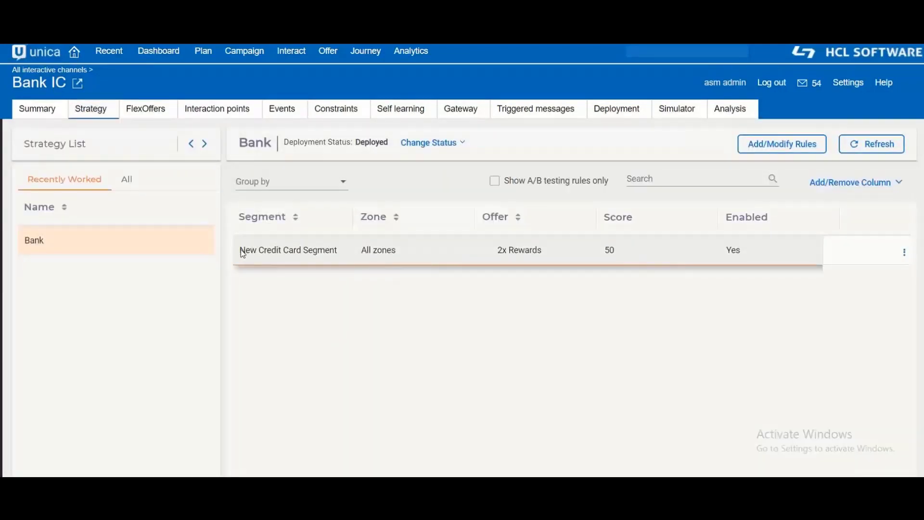
left_click_drag(240, 250, 341, 258)
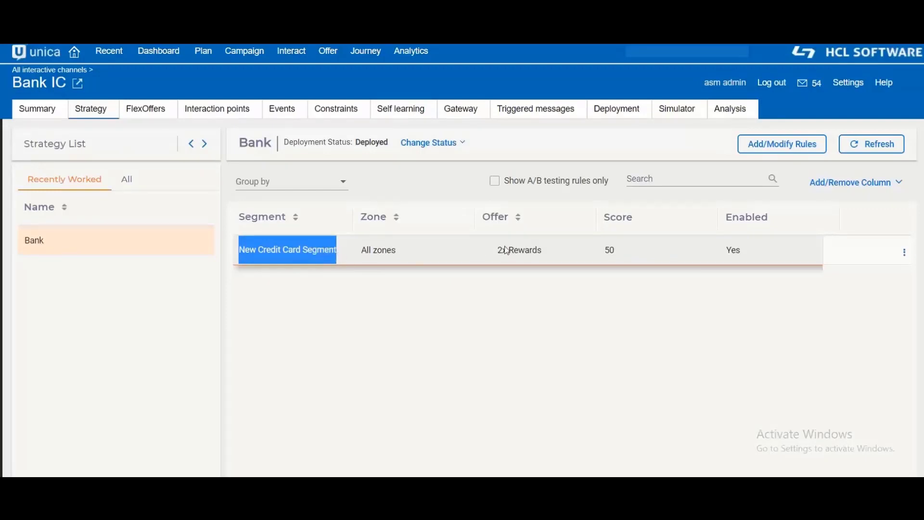
left_click_drag(497, 253, 549, 260)
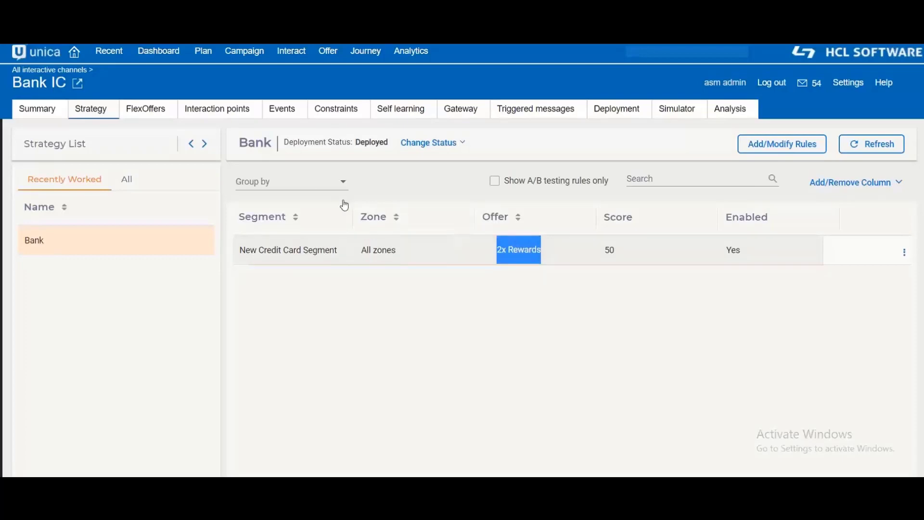
Open the Suppress_CardOffer event pattern and view its qualifying events.
left_click(287, 116)
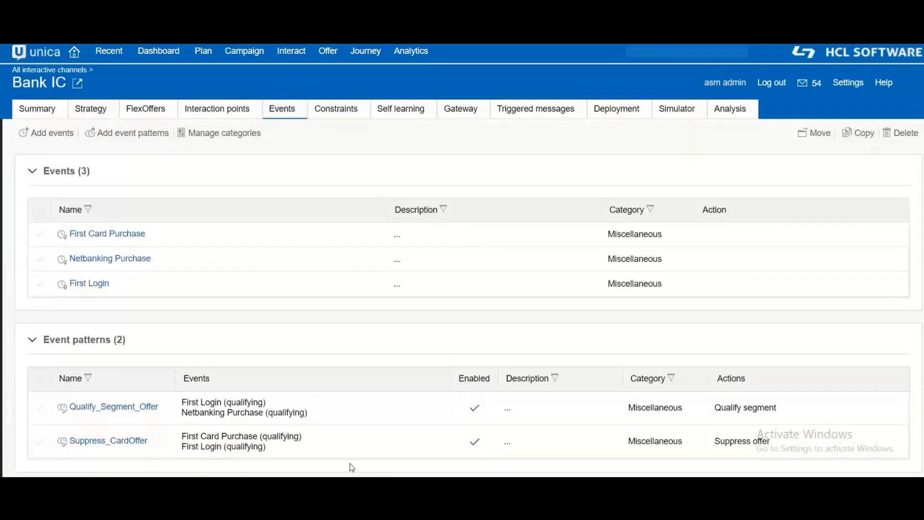
left_click(112, 442)
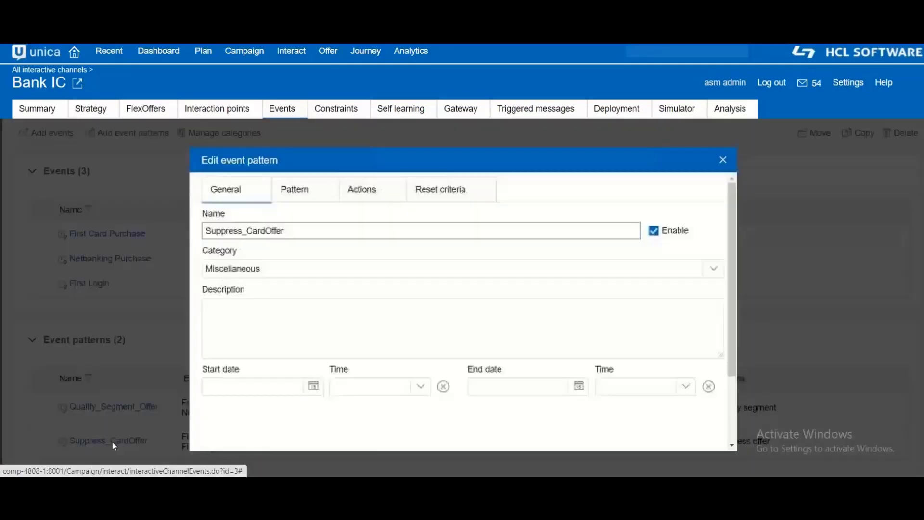
left_click(299, 191)
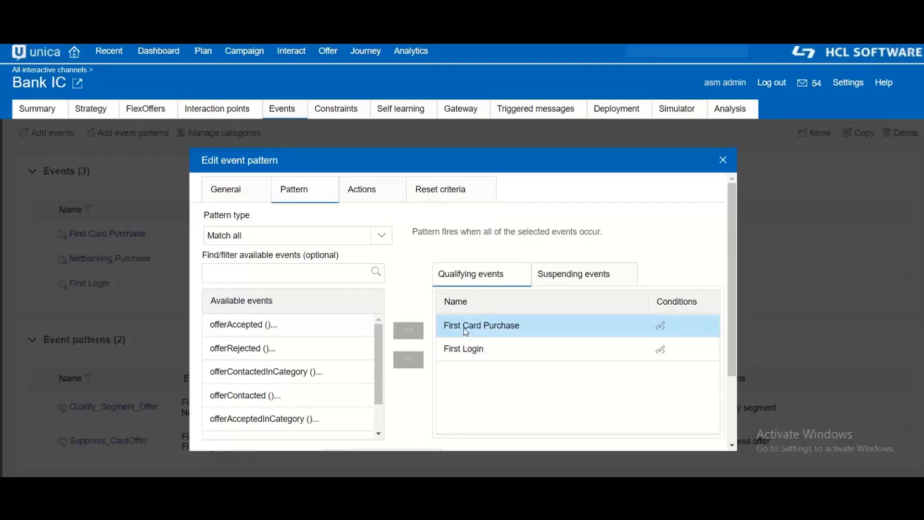
Check that its Suppress offer action targets 2x Rewards, then cancel the action settings.
left_click(368, 192)
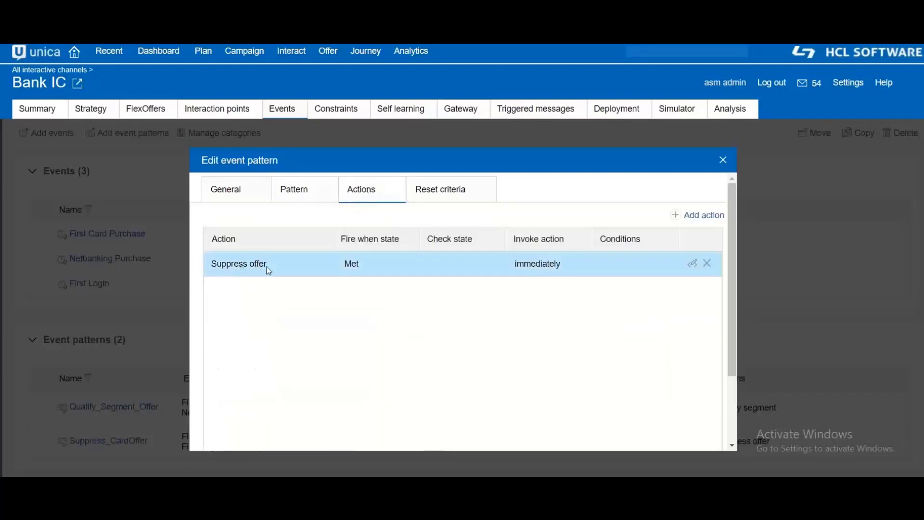
left_click(693, 264)
left_click_drag(719, 270, 726, 347)
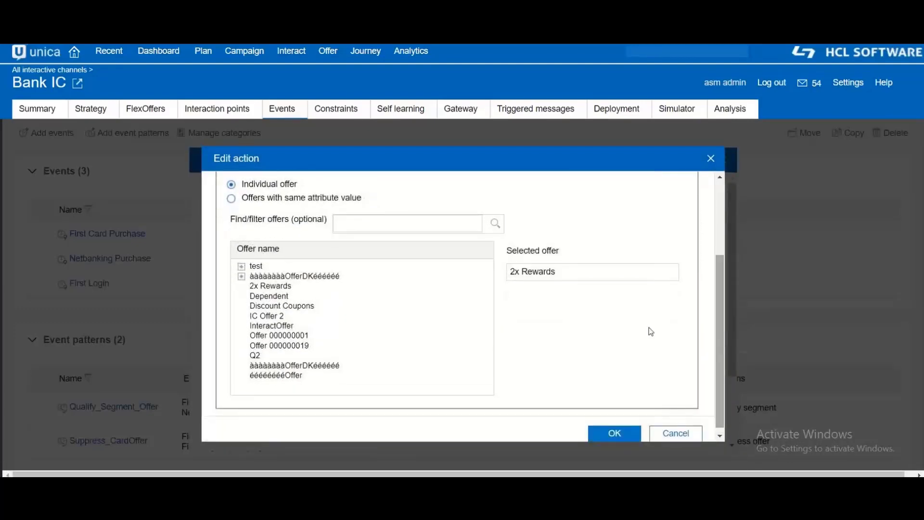
left_click_drag(558, 272, 506, 272)
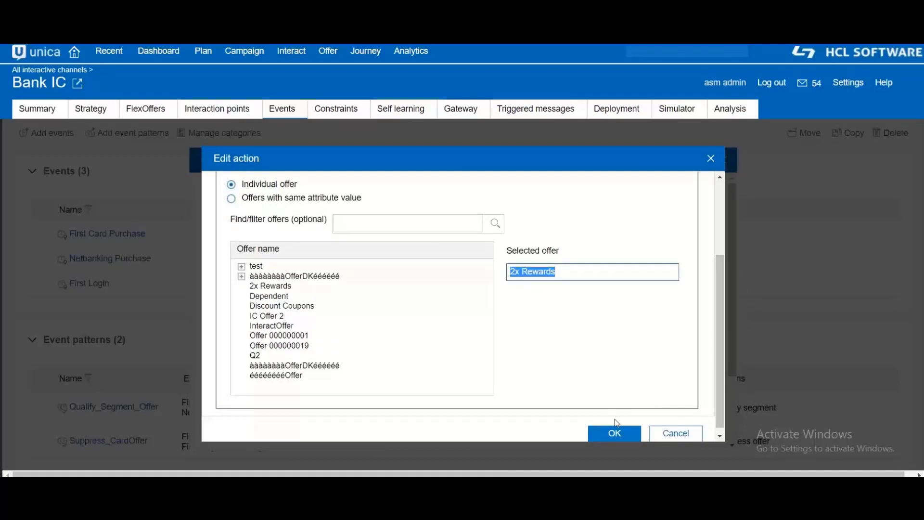
left_click(674, 433)
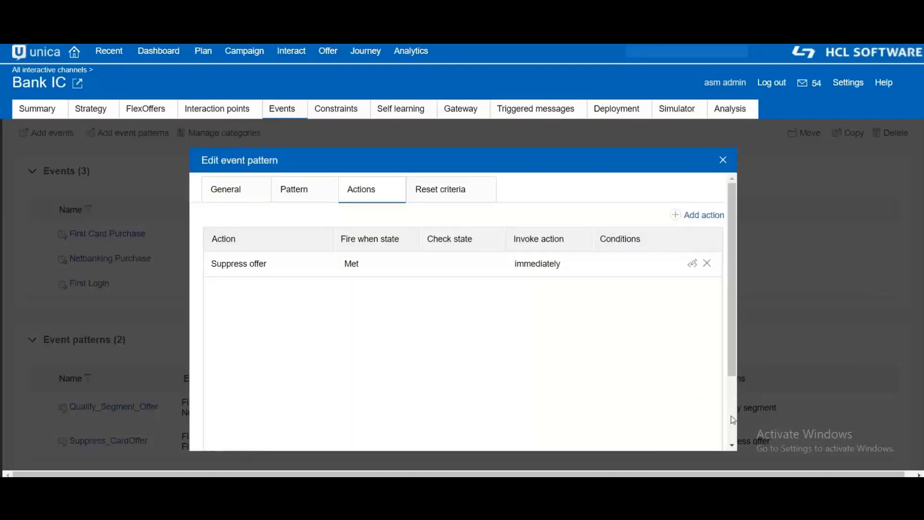
scroll(733, 421, "down", 5)
Close Suppress_CardOffer unsaved, check the customer audience ID in the API Test Client, and untick startSession.
left_click(701, 435)
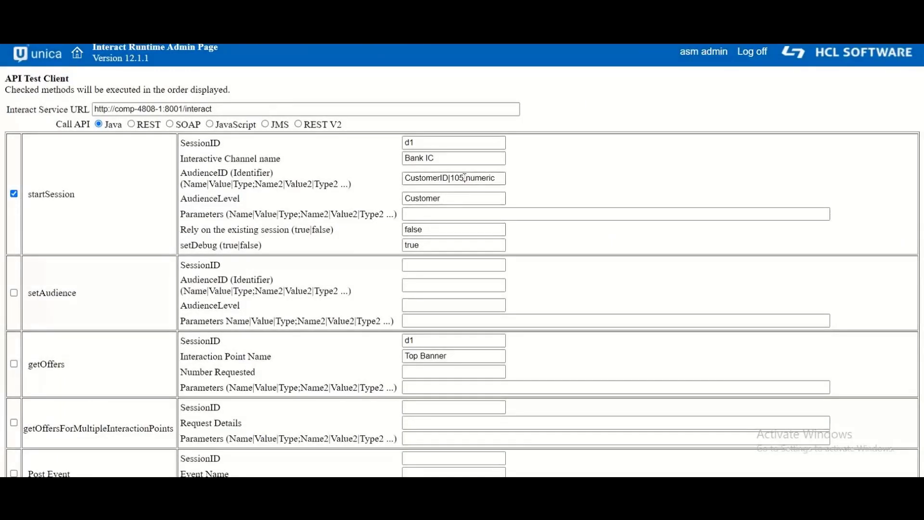
left_click_drag(464, 177, 450, 177)
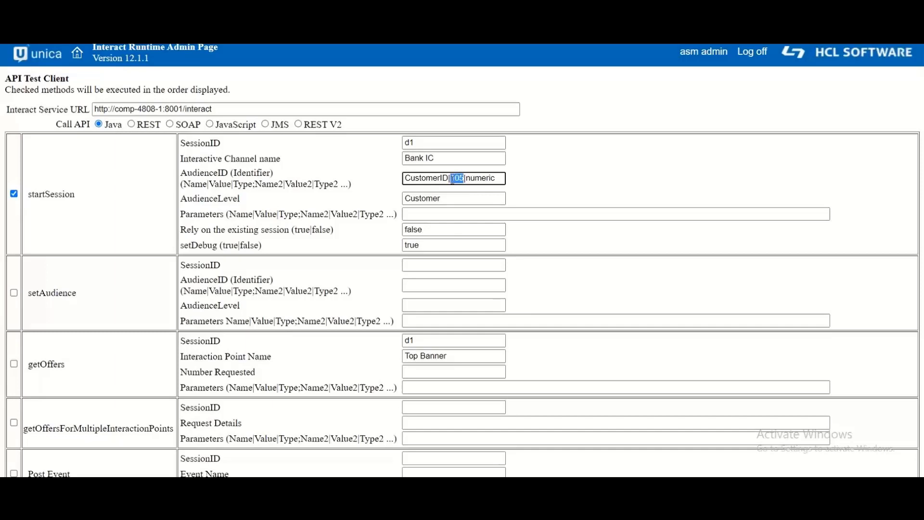
scroll(182, 469, "down", 4)
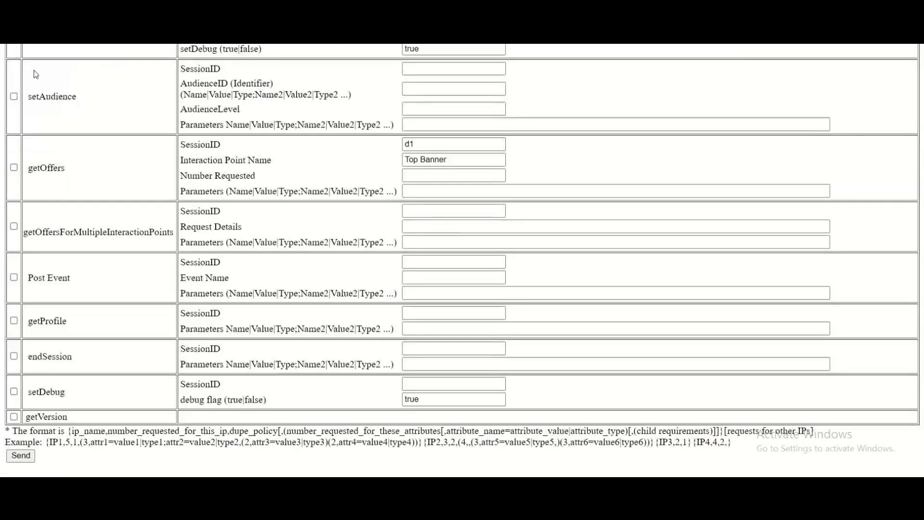
scroll(472, 241, "up", 1)
scroll(125, 196, "up", 4)
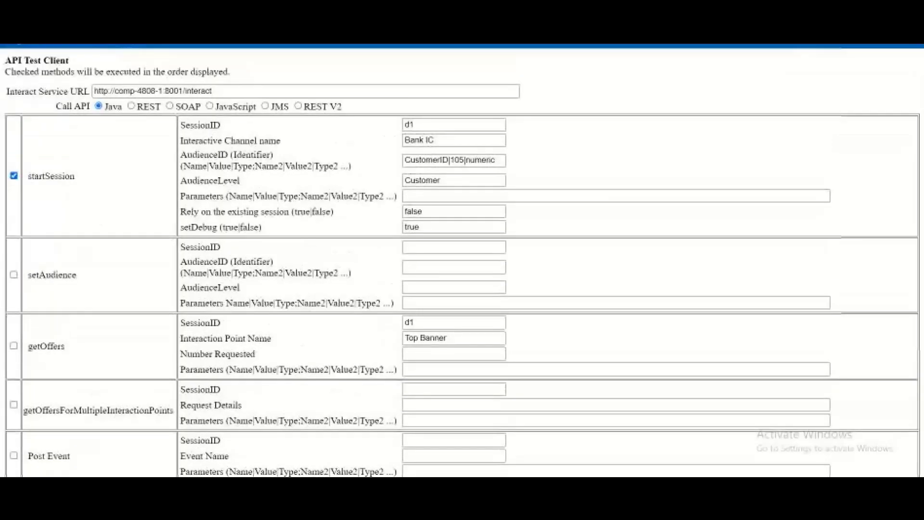
left_click(14, 176)
Post the First Login event for session d1.
left_click(14, 455)
left_click(494, 440)
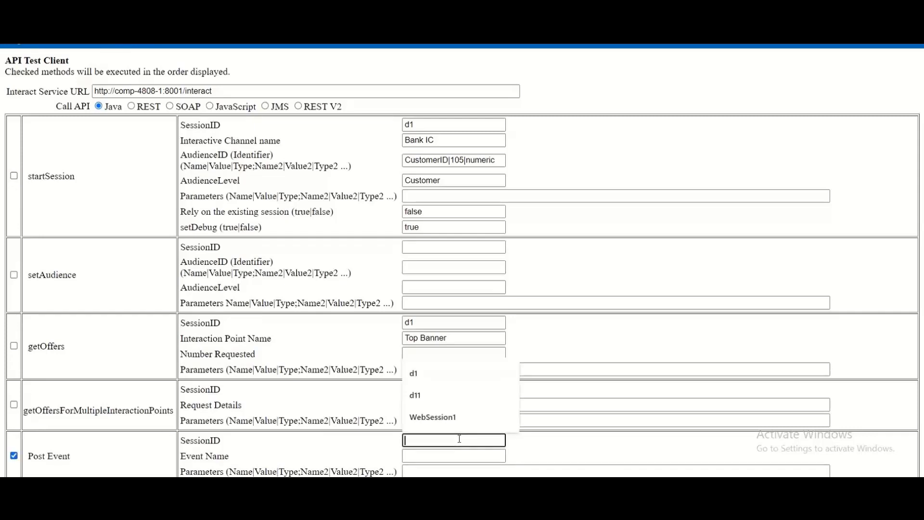
left_click(441, 371)
left_click(424, 457)
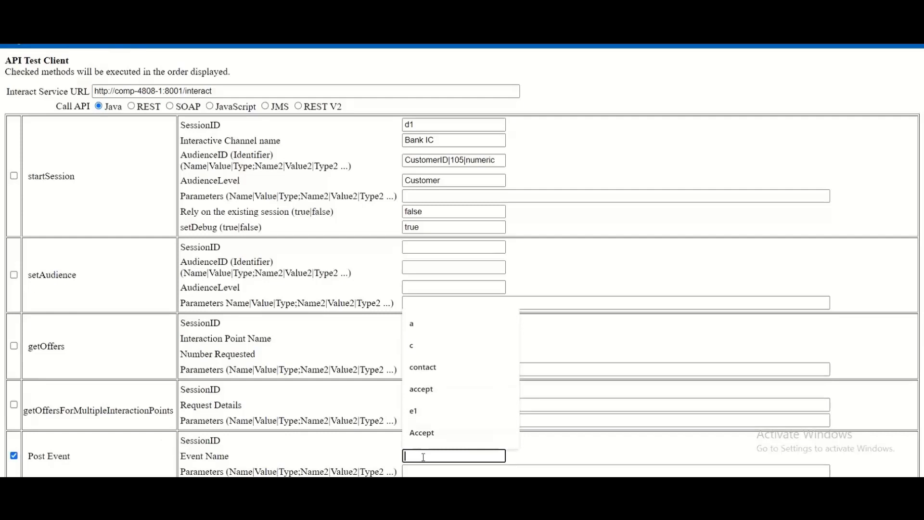
type("First Login")
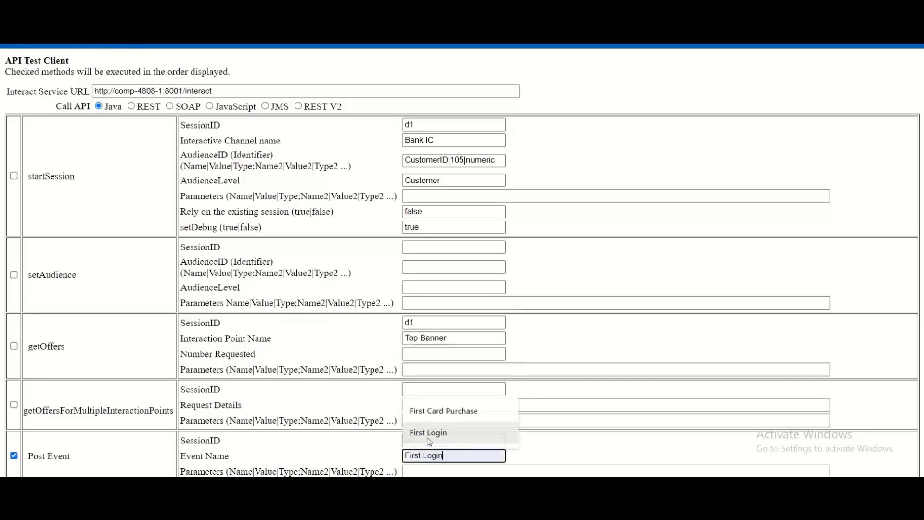
left_click(433, 432)
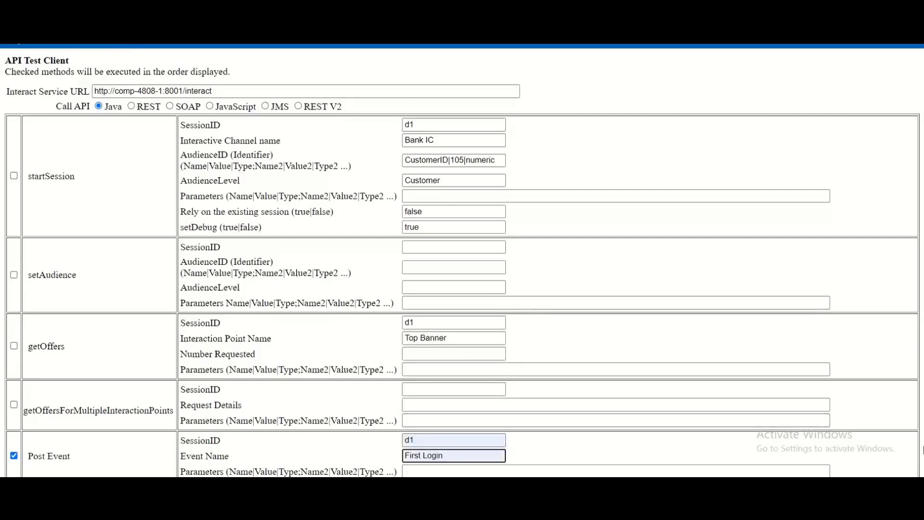
scroll(770, 385, "down", 4)
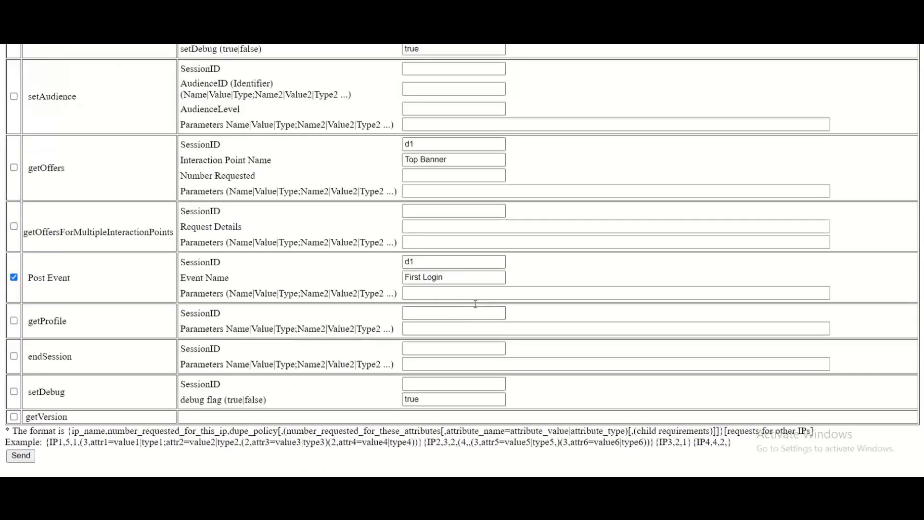
Replace the event name with Netbanking Purchase.
left_click_drag(456, 277, 372, 282)
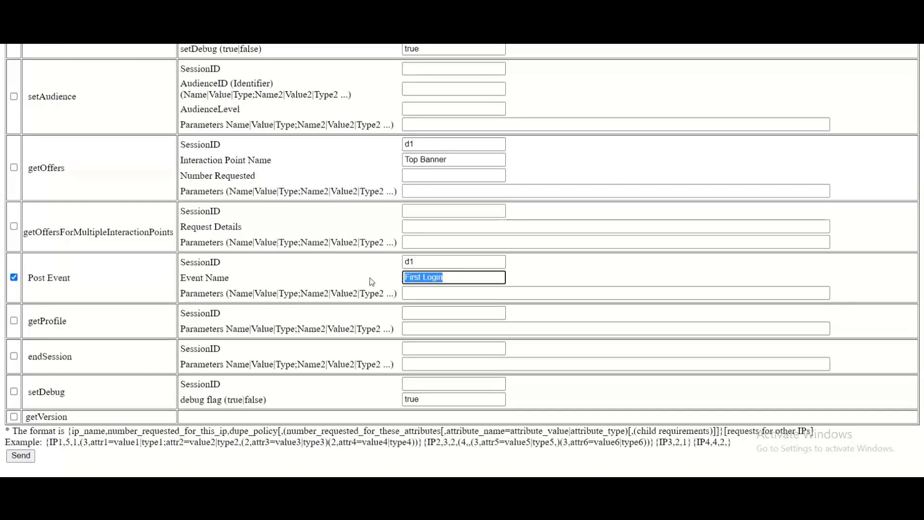
type("Netbanking Purchase")
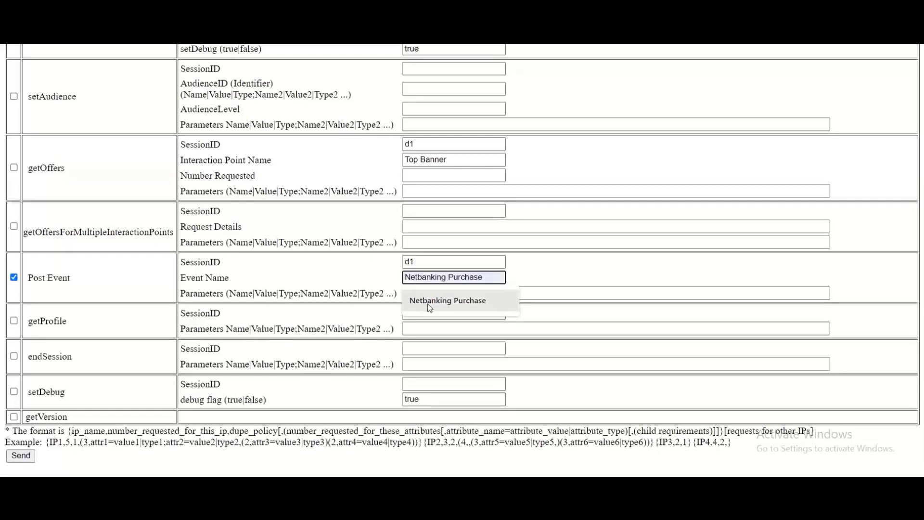
left_click(430, 308)
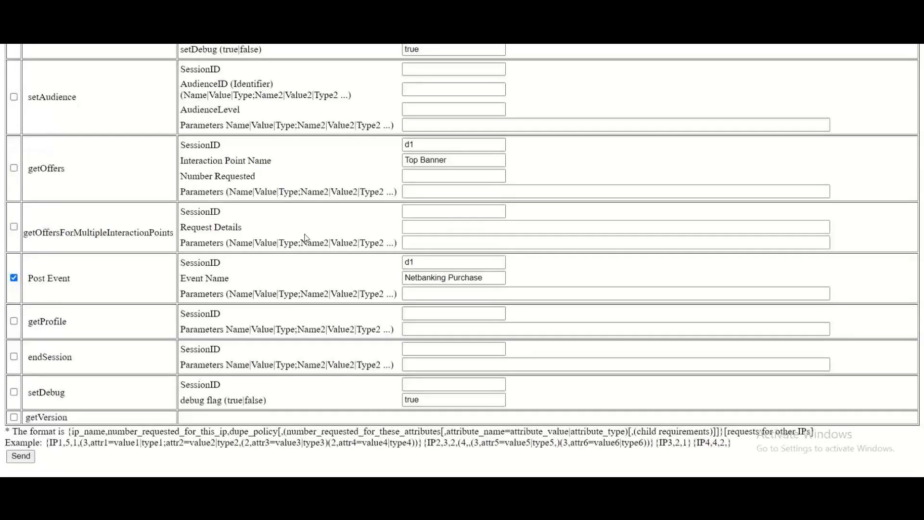
Switch the test run from Post Event to getOffers and note the recommended 2x Rewards offer.
left_click(14, 278)
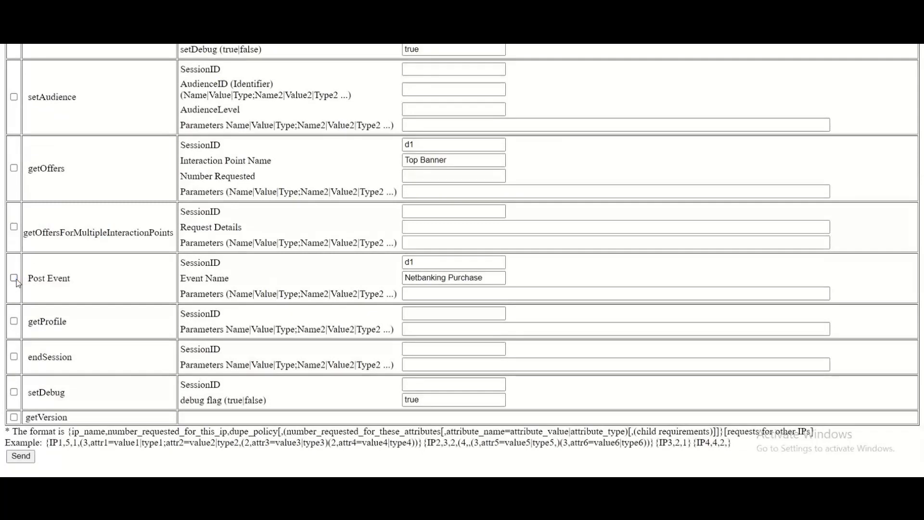
left_click(13, 168)
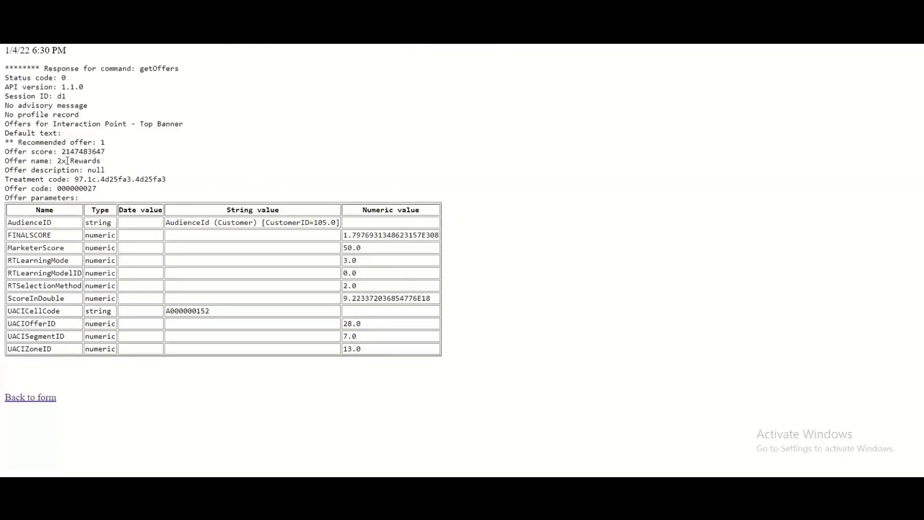
left_click_drag(57, 161, 101, 161)
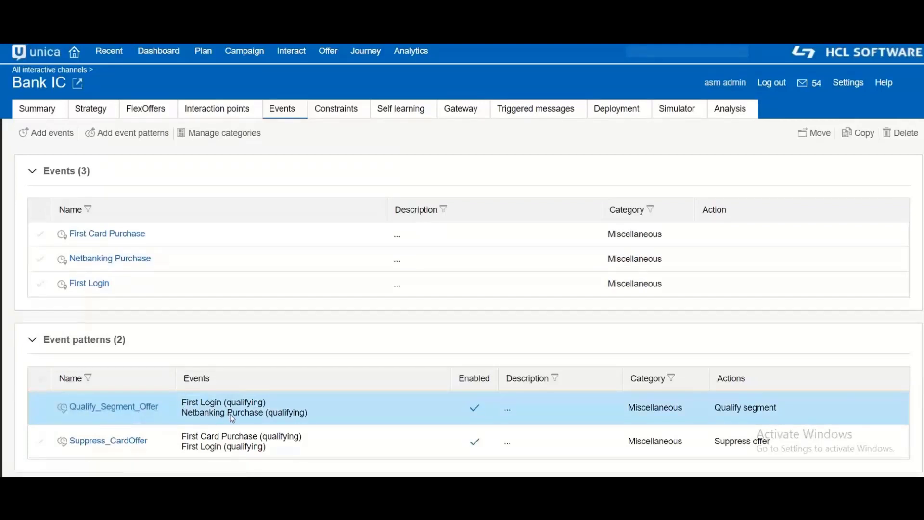
Bring up the Event Pattern and Offer Rules States page for AudienceLevel Customer.
mouse_move(326, 46)
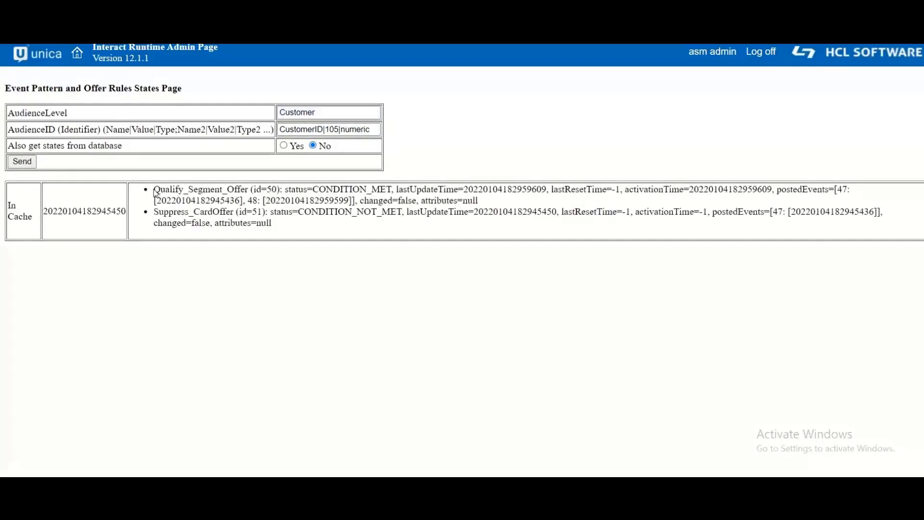
Highlight Qualify_Segment_Offer as CONDITION_MET and Suppress_CardOffer as CONDITION_NOT_MET.
left_click_drag(154, 189, 249, 189)
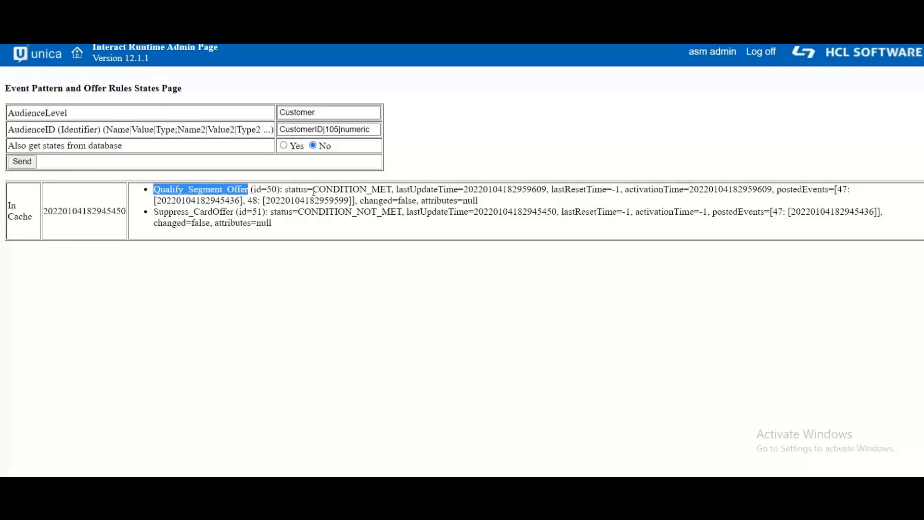
left_click_drag(313, 189, 395, 190)
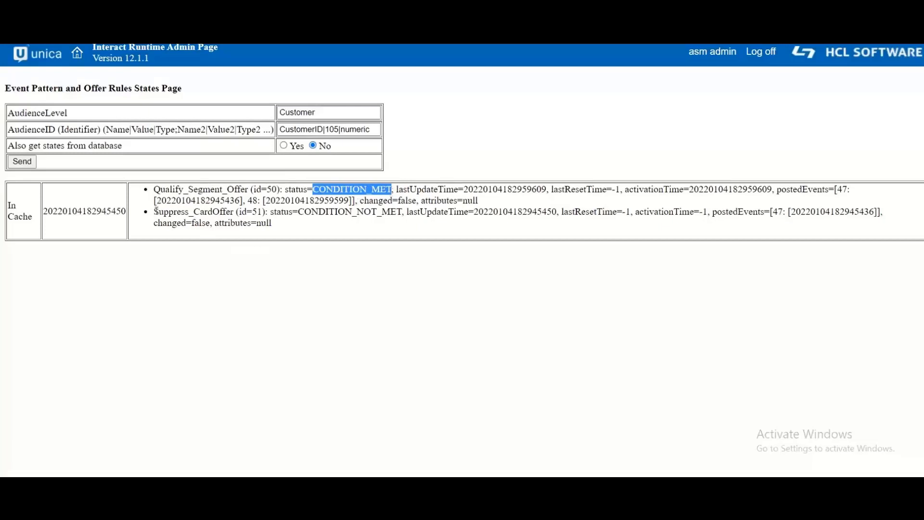
left_click_drag(155, 212, 235, 212)
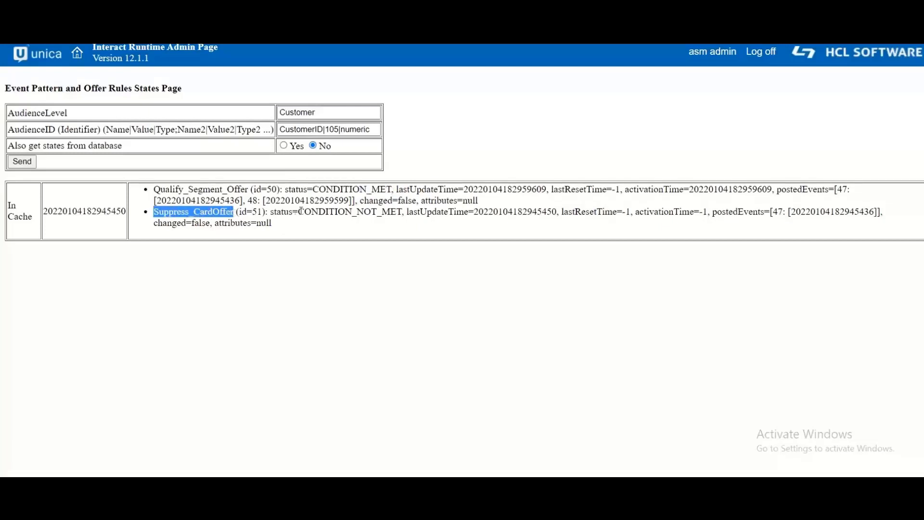
left_click_drag(298, 212, 402, 214)
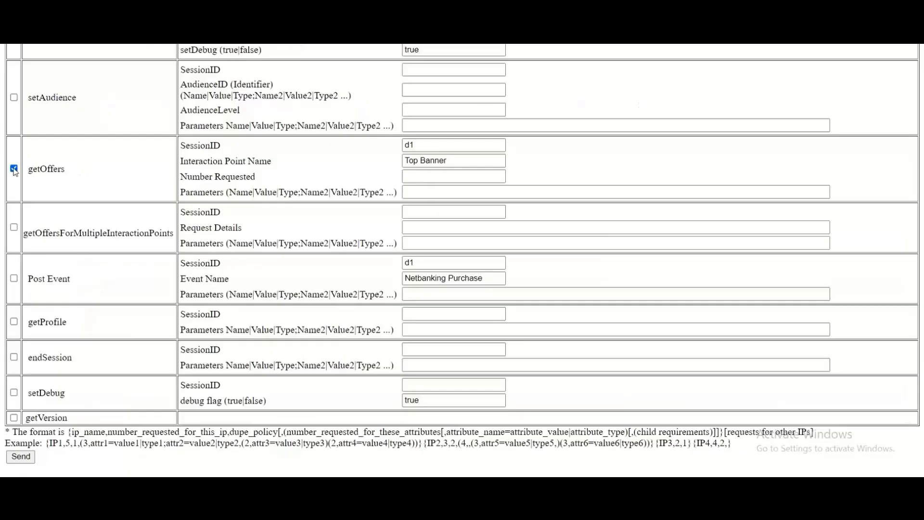
Swap getOffers for Post Event in the next test run.
left_click(14, 169)
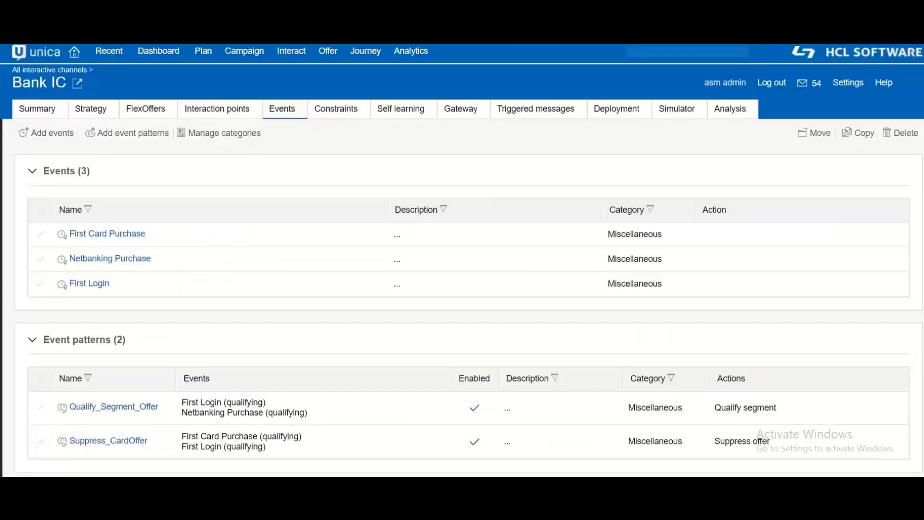
left_click(185, 448)
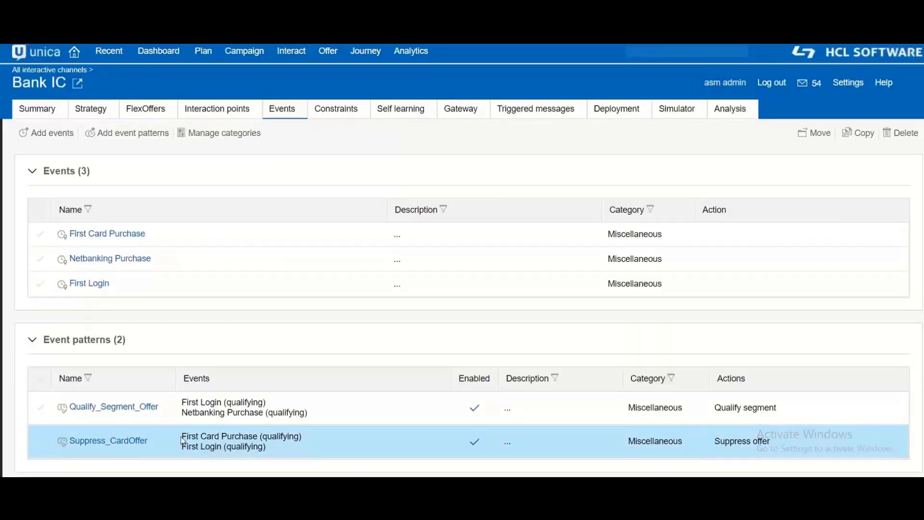
left_click(267, 429)
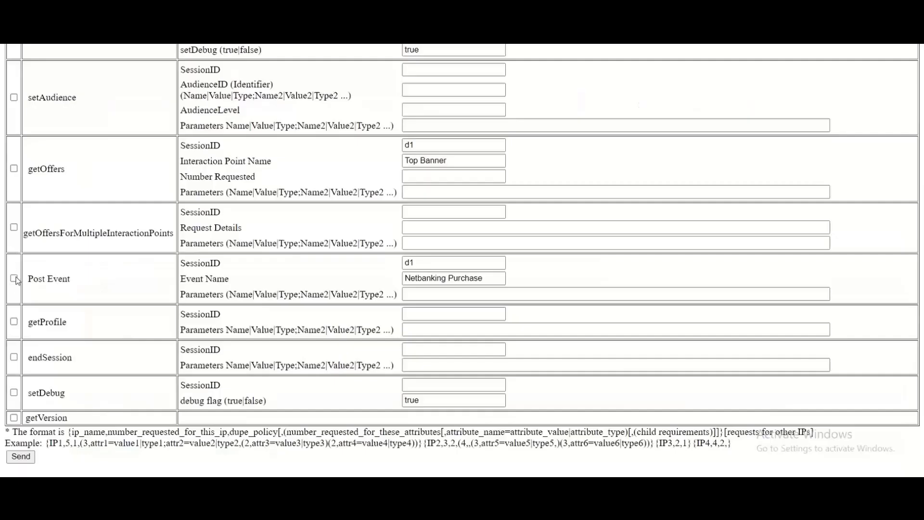
left_click(14, 278)
Set the Post Event name to First Card Purchase for session d1.
triple_click(497, 276)
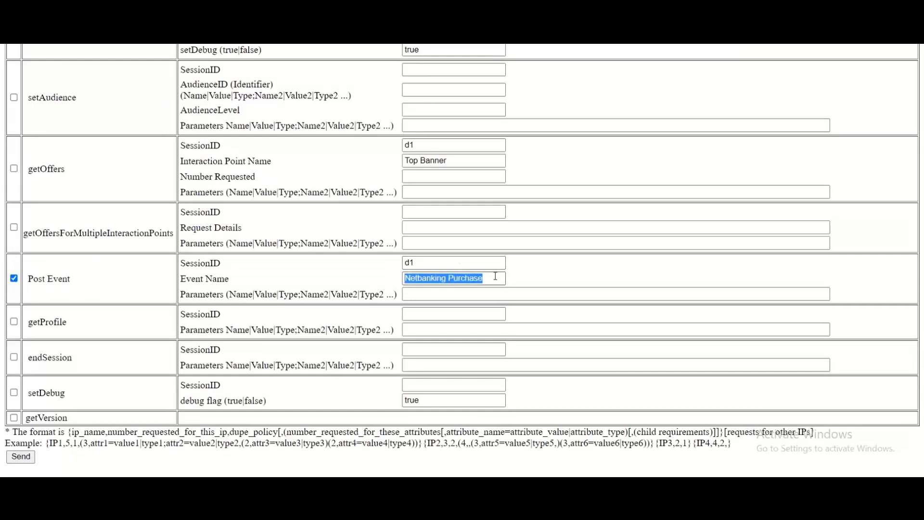
left_click(496, 277)
key("BackSpace")
key("BackSpace")
key("BackSpace")
key("BackSpace")
key("BackSpace")
key("BackSpace")
key("BackSpace")
key("BackSpace")
key("BackSpace")
key("BackSpace")
key("BackSpace")
key("BackSpace")
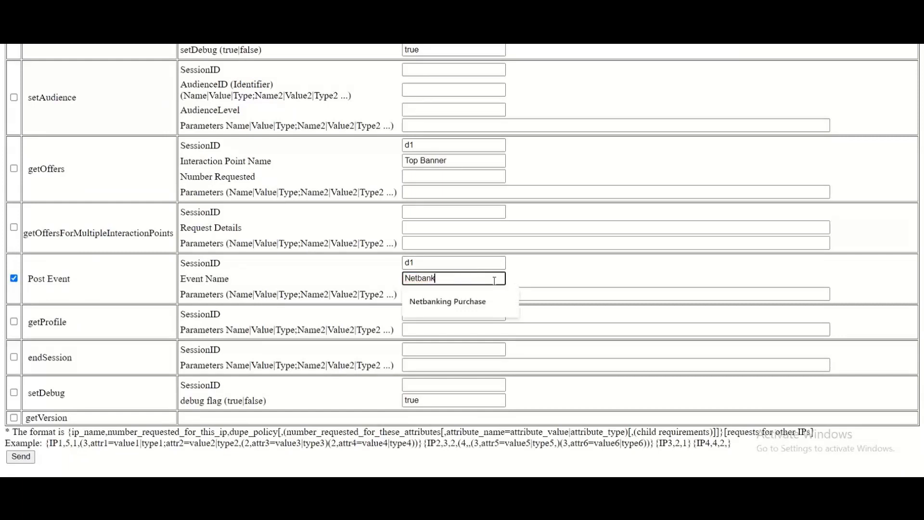
key("BackSpace")
key("BackSpace")
key("BackSpace")
key("BackSpace")
key("BackSpace")
key("BackSpace")
key("BackSpace")
type("ca")
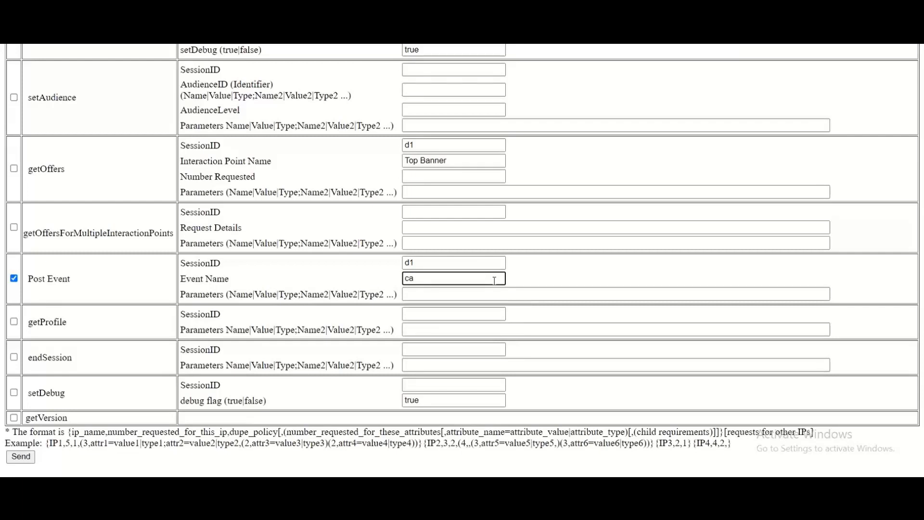
key("BackSpace")
key("BackSpace")
type("fir")
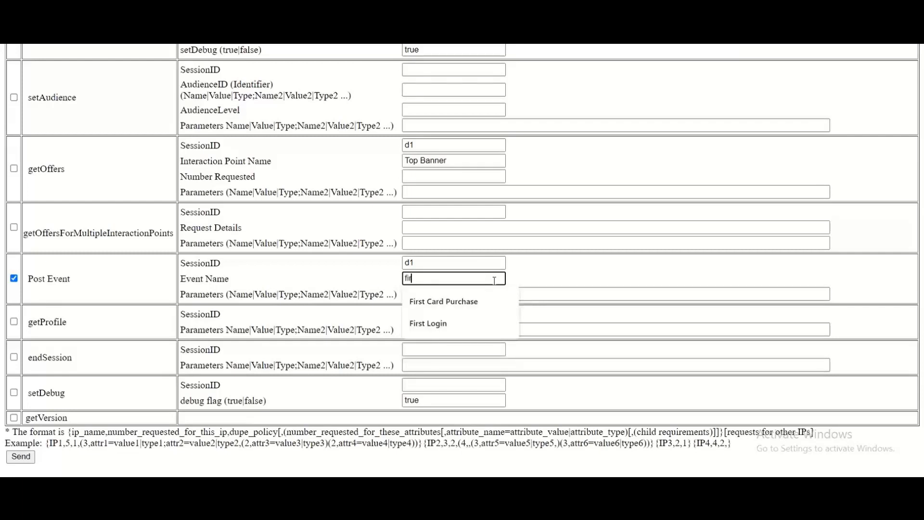
left_click(472, 304)
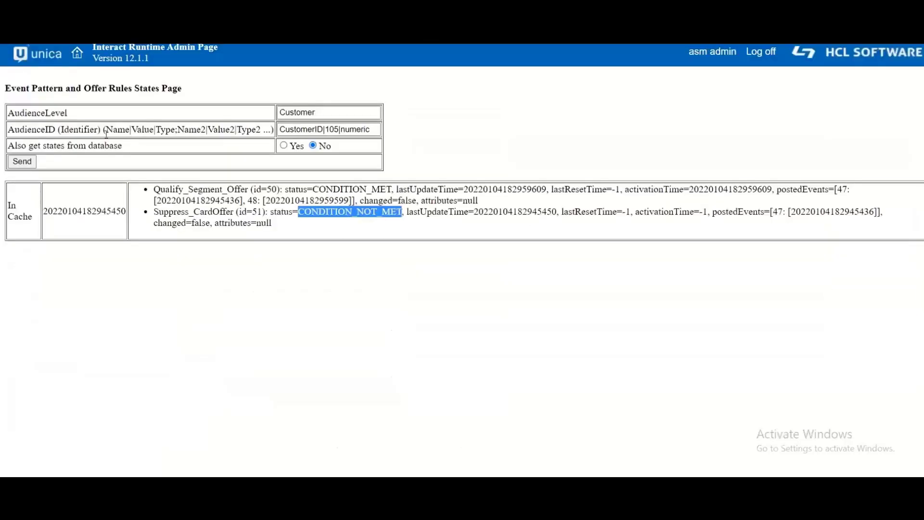
Refresh the pattern states, confirm Suppress_CardOffer shows CONDITION_MET, and return to the API Test Client.
left_click(24, 162)
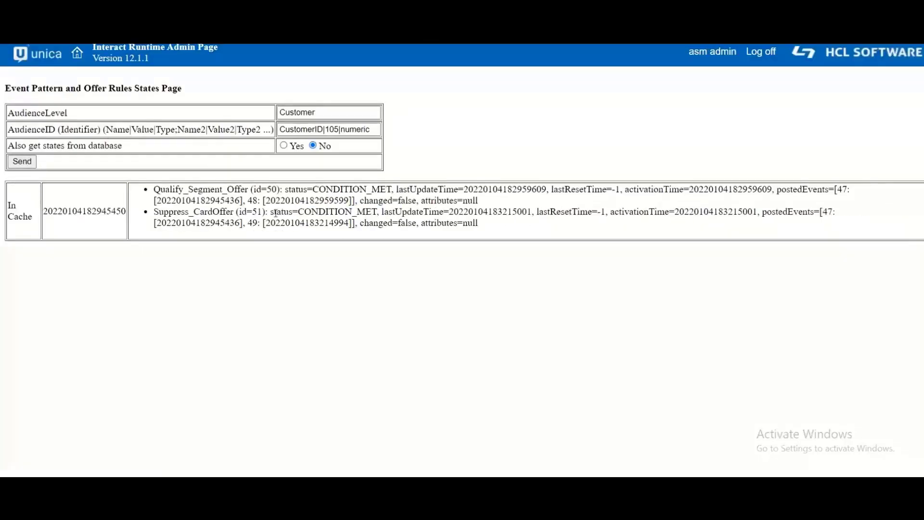
left_click_drag(155, 212, 234, 212)
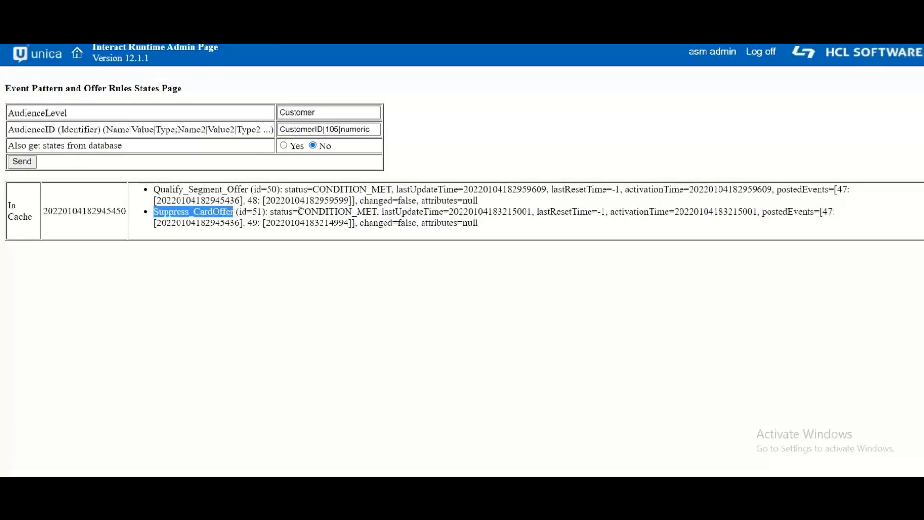
left_click_drag(298, 213, 378, 210)
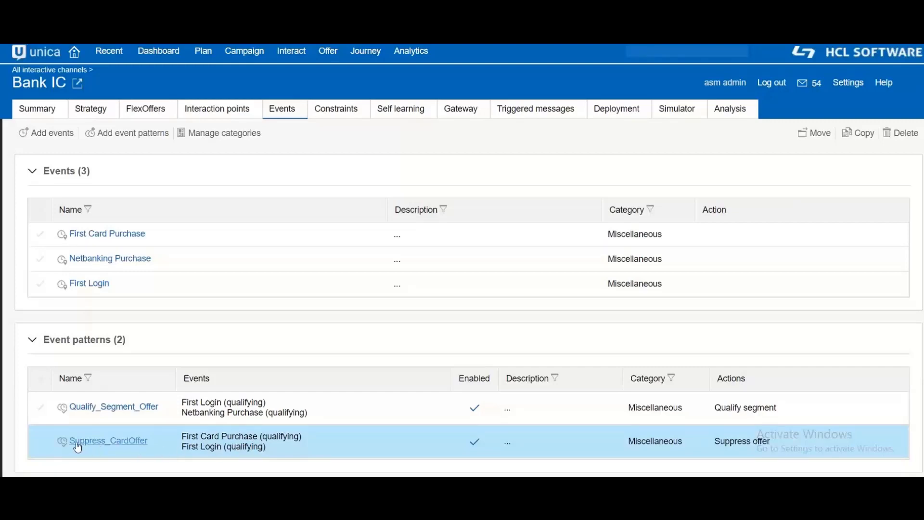
left_click(103, 442)
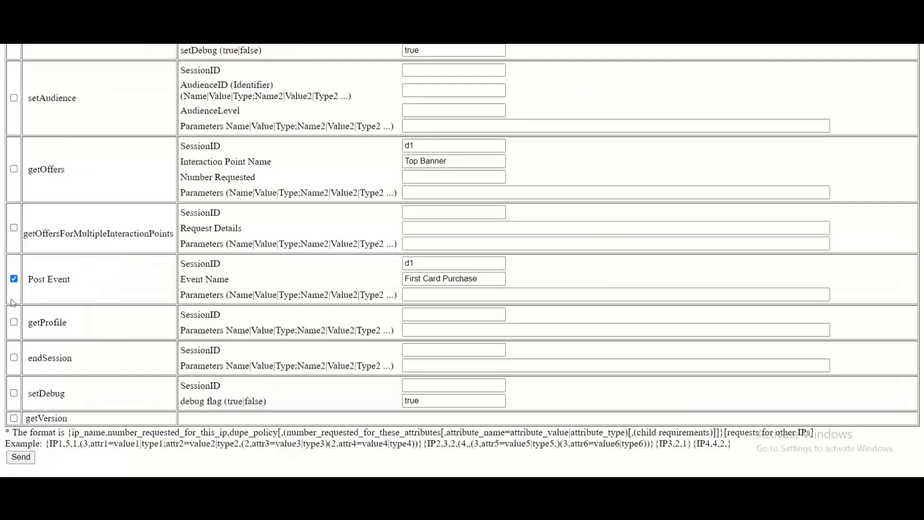
Untick Post Event and tick getOffers so the next run requests Top Banner offers for d1.
left_click(14, 279)
scroll(247, 221, "up", 2)
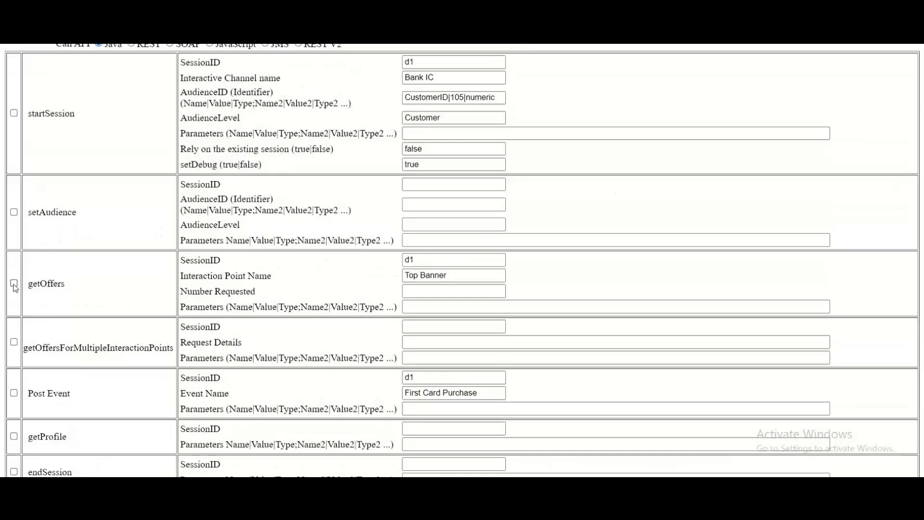
left_click(14, 283)
scroll(462, 260, "down", 3)
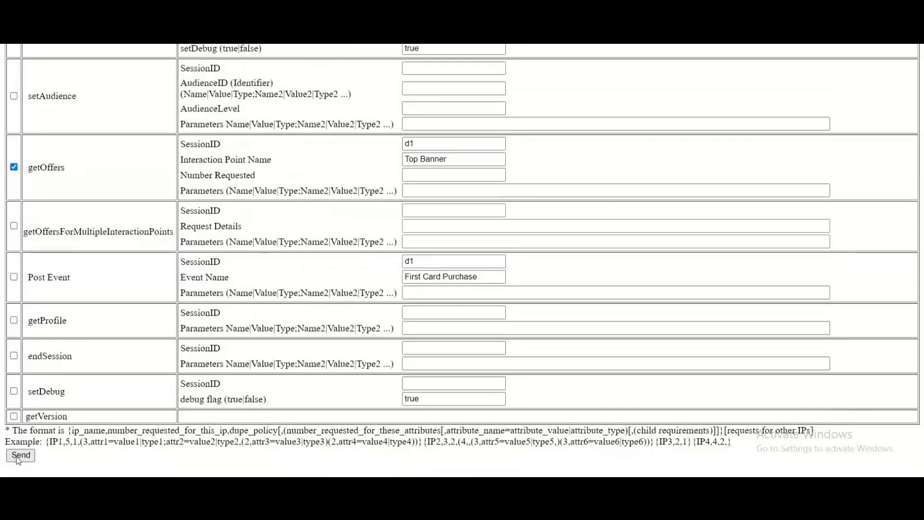